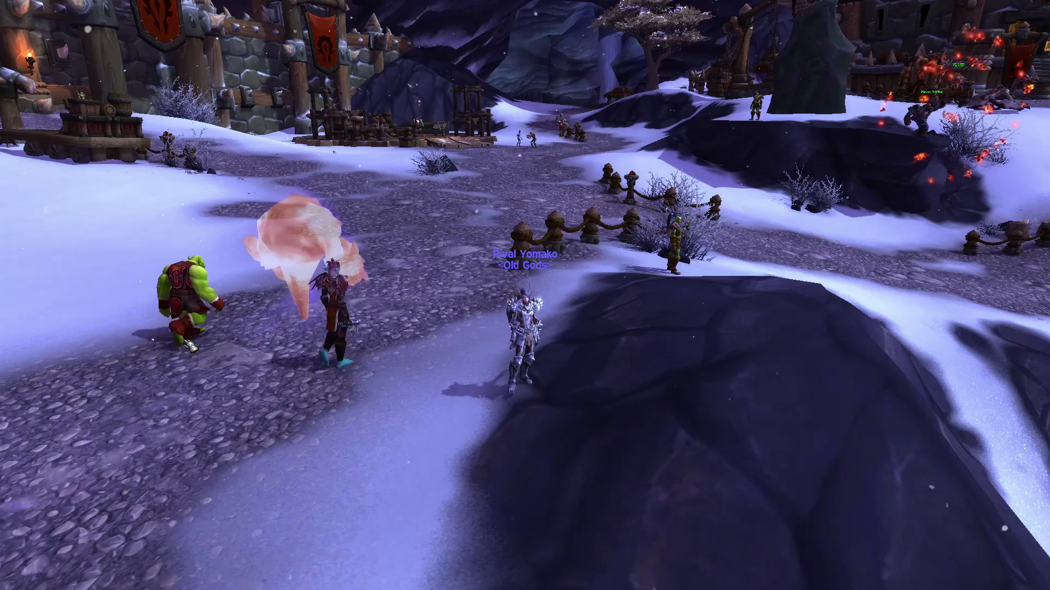
# Show the game interface and send the message "test" in say chat.
pyautogui.hotkey('alt', 'z')
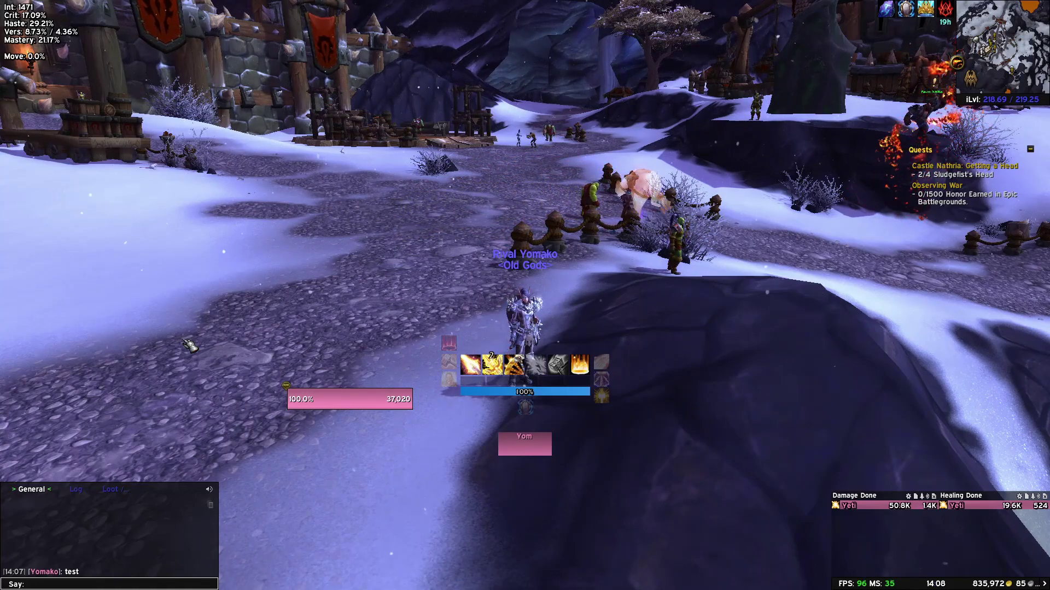
pyautogui.write('test')
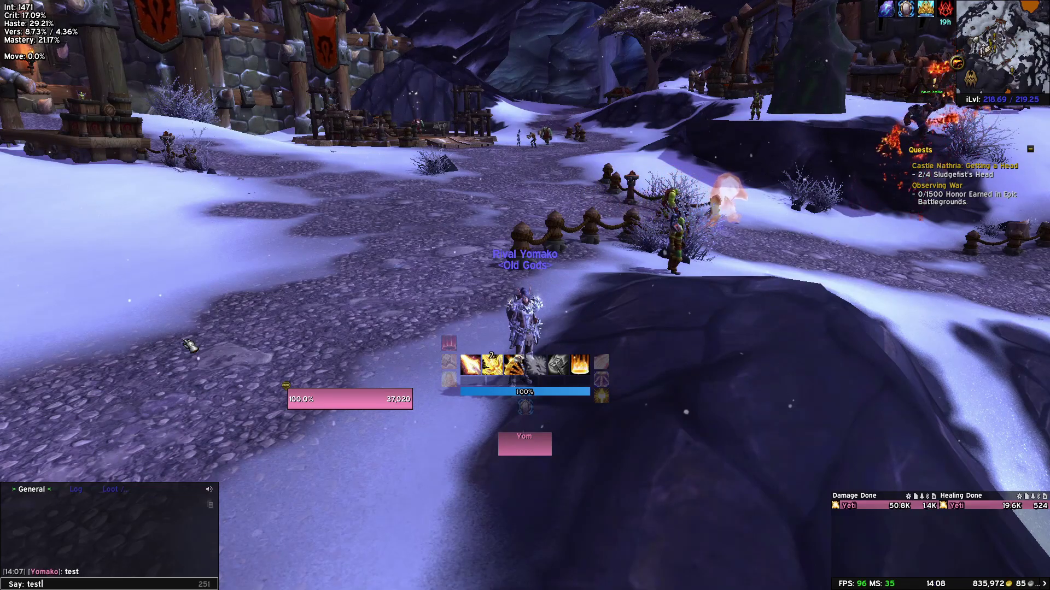
pyautogui.press('Return')
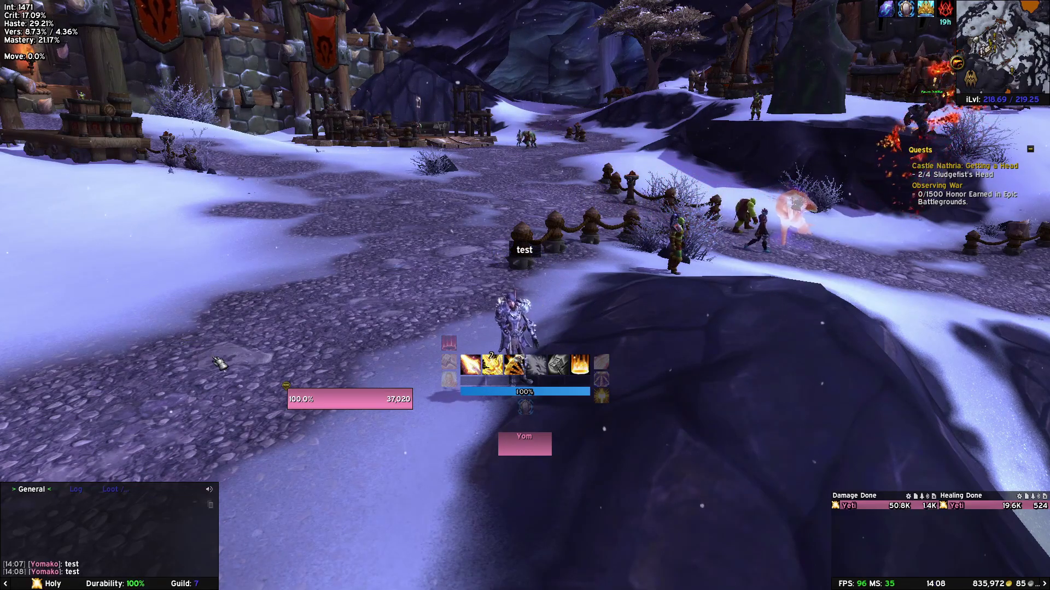
pyautogui.moveTo(574, 257); pyautogui.dragTo(382, 309)
pyautogui.press('w')
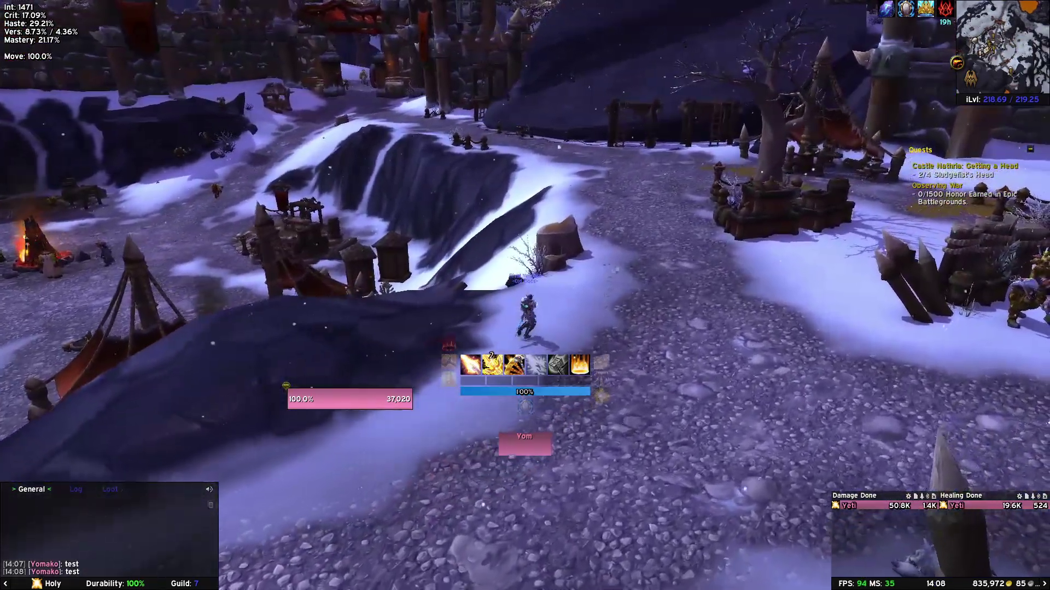
pyautogui.press('a')
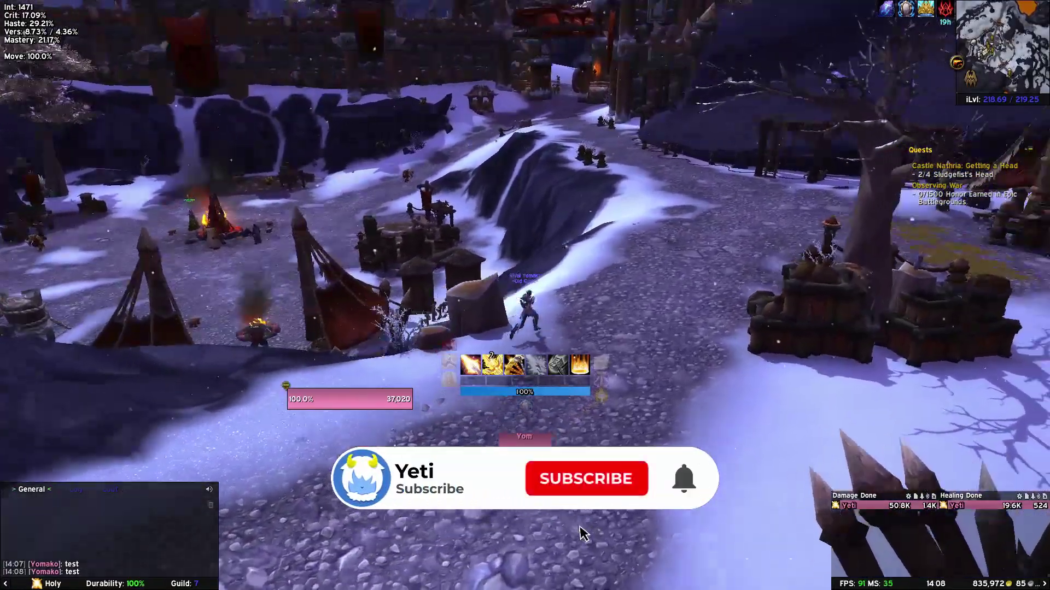
# Examine the Chat Bubbles options in ElvUI's BlizzUI Improvements settings and close the settings window.
pyautogui.press('Escape')
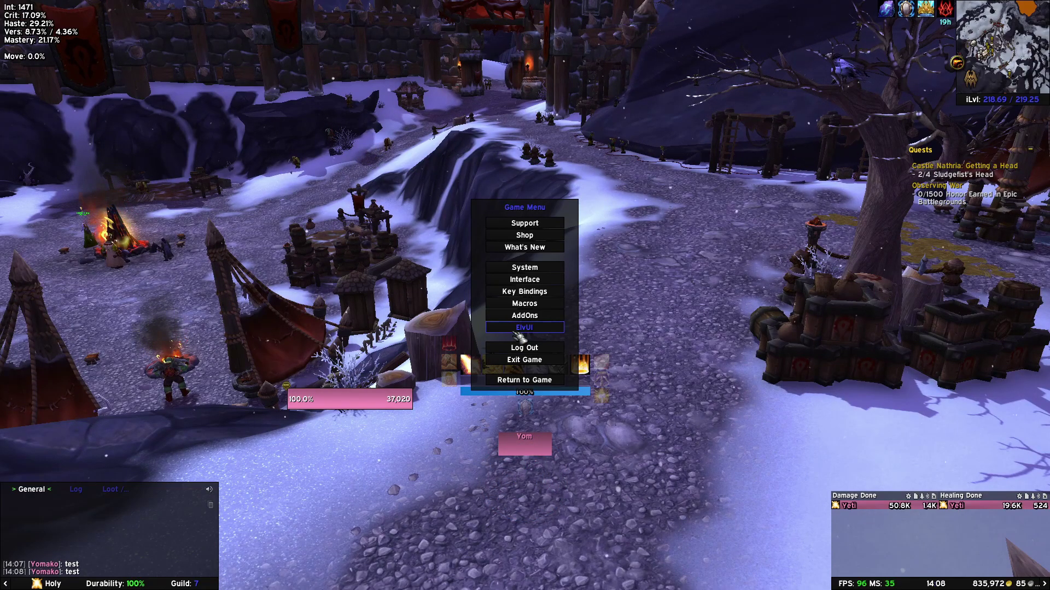
pyautogui.click(515, 330)
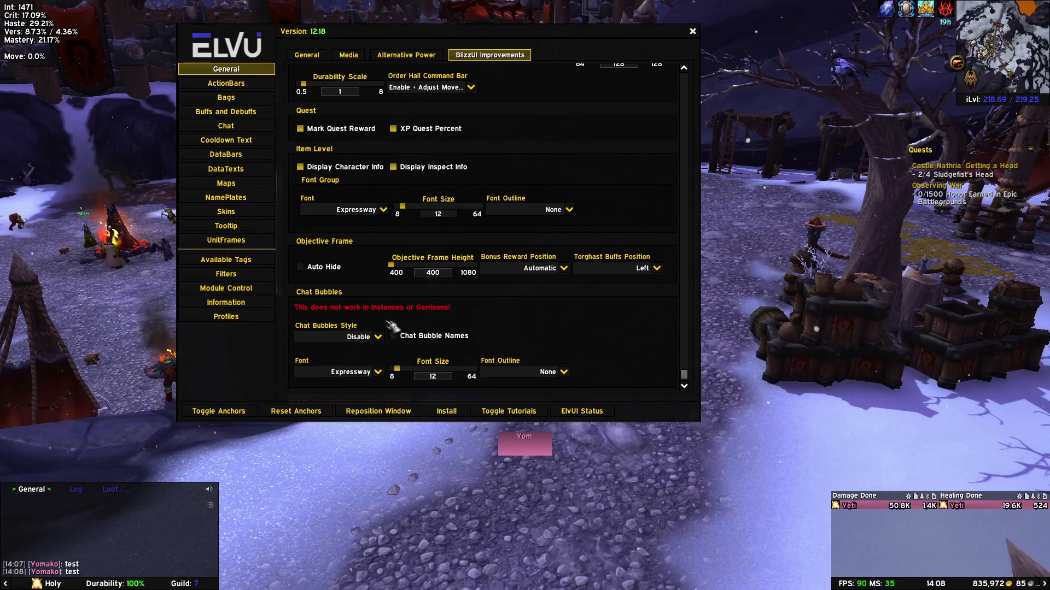
pyautogui.click(693, 31)
pyautogui.press('w')
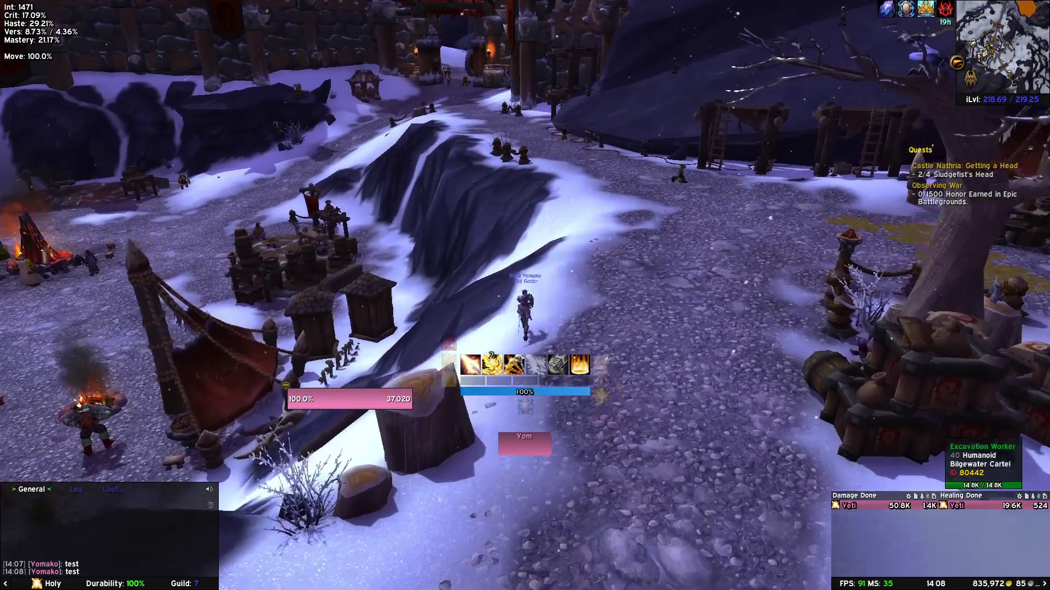
pyautogui.press('w')
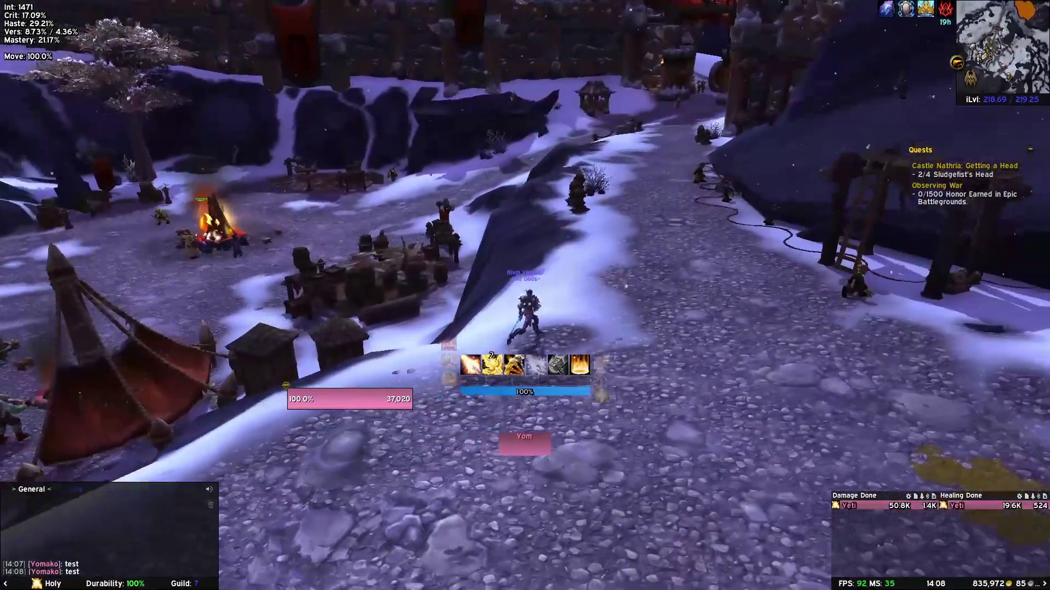
pyautogui.press('w')
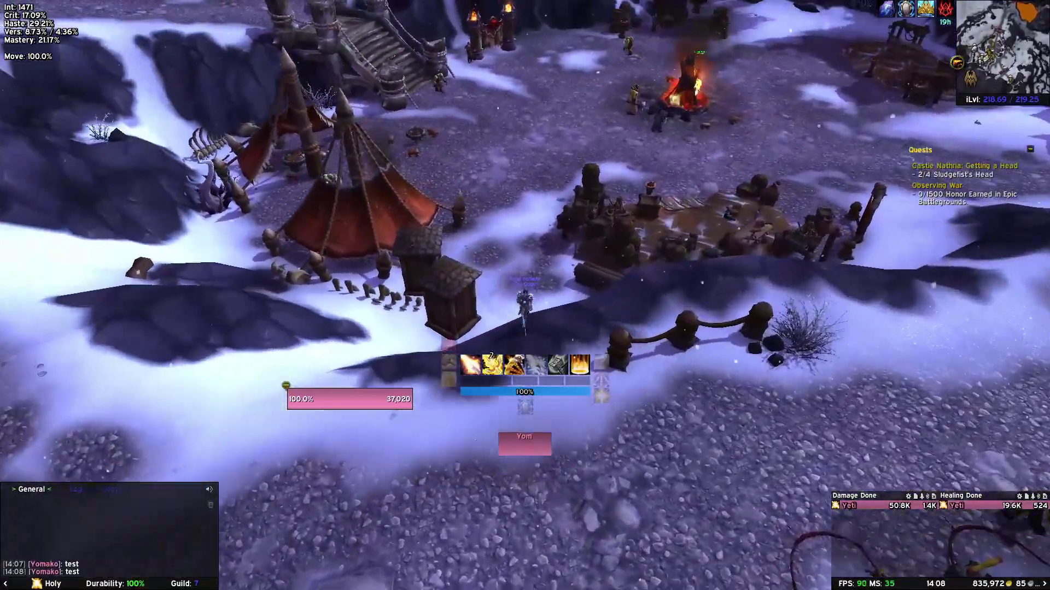
pyautogui.moveTo(484, 251); pyautogui.dragTo(752, 198)
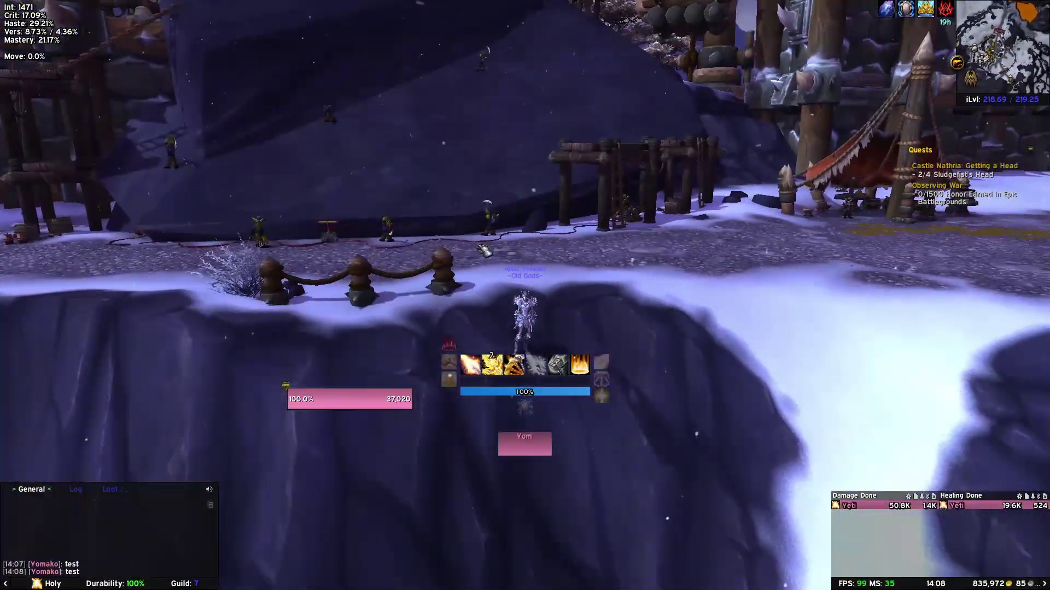
# Send the message "sadaudbadoa" in say chat to display a chat bubble.
pyautogui.press('Return')
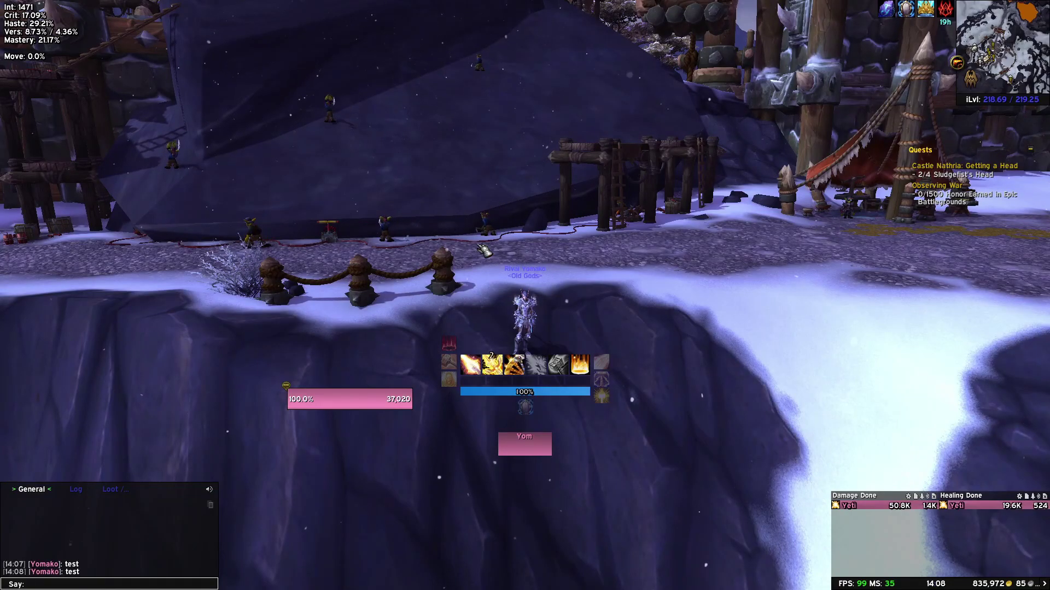
pyautogui.write('sadaudbadoa')
pyautogui.press('Return')
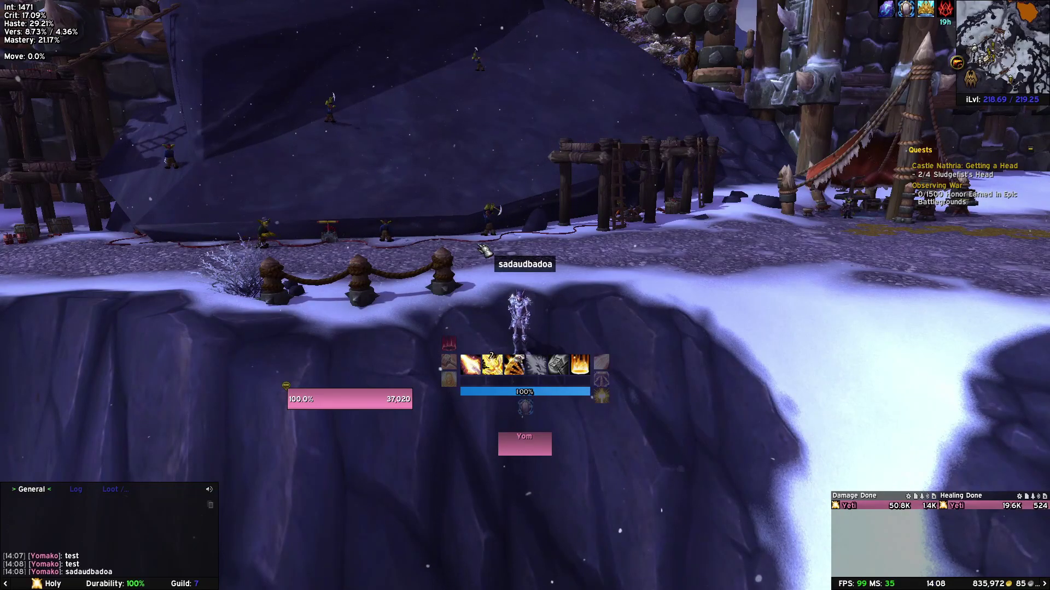
pyautogui.moveTo(563, 232); pyautogui.dragTo(880, 233)
pyautogui.press('w')
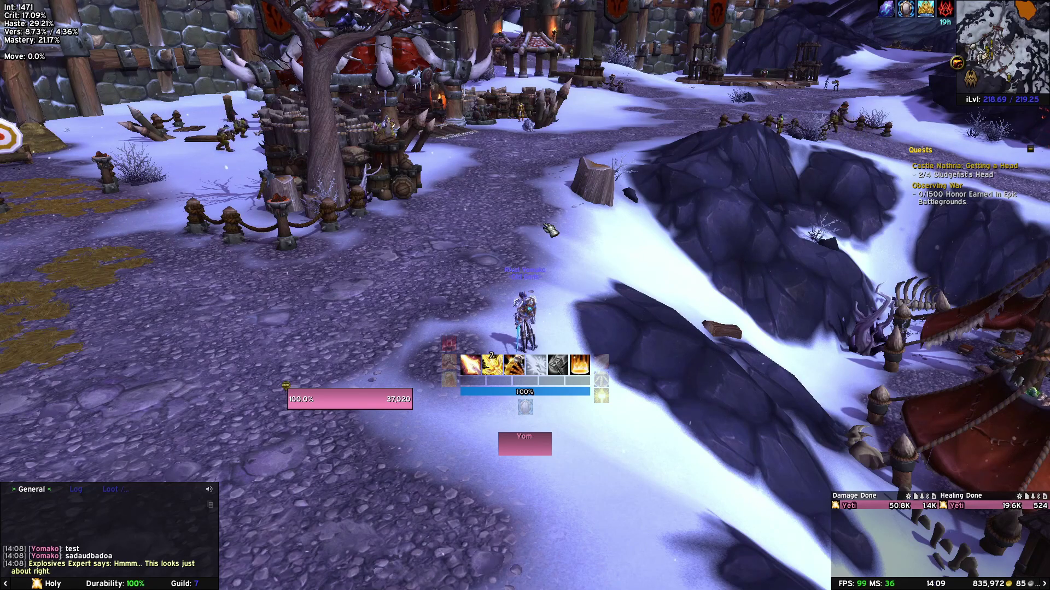
# Switch to Chrome and download Chatbubble Variants 16122020.zip through the Google Drive link in the Tukui forum post.
pyautogui.hotkey('alt', 'Tab')
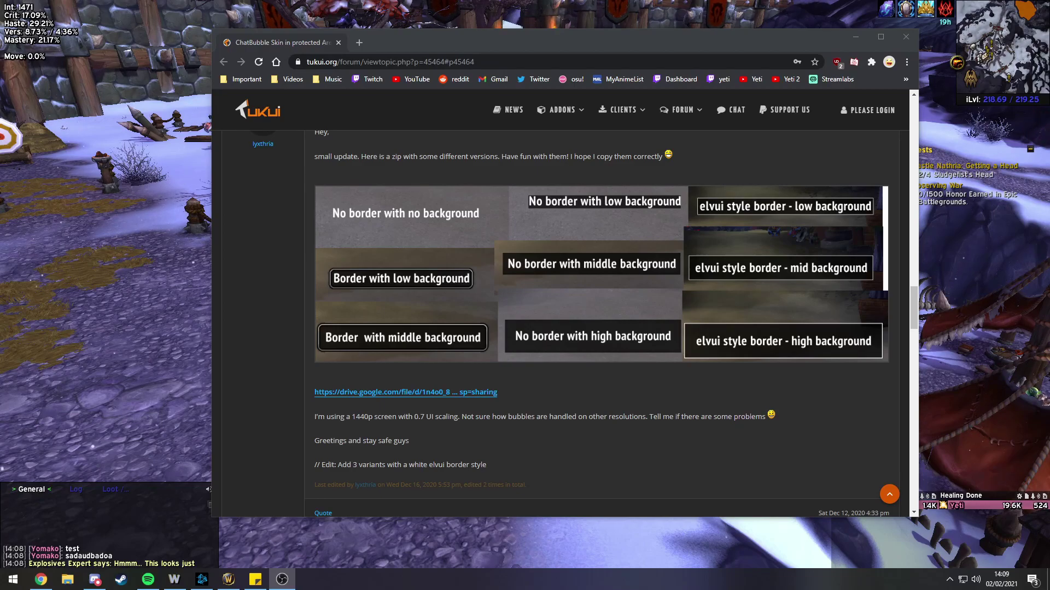
pyautogui.moveTo(392, 43); pyautogui.dragTo(403, 41)
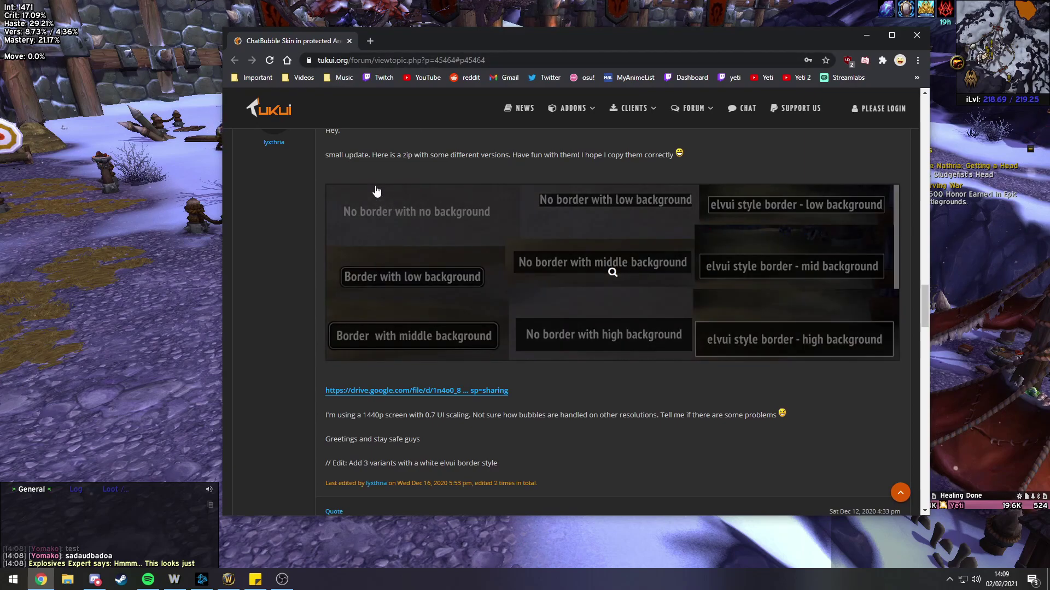
pyautogui.scroll(1, 394, 266)
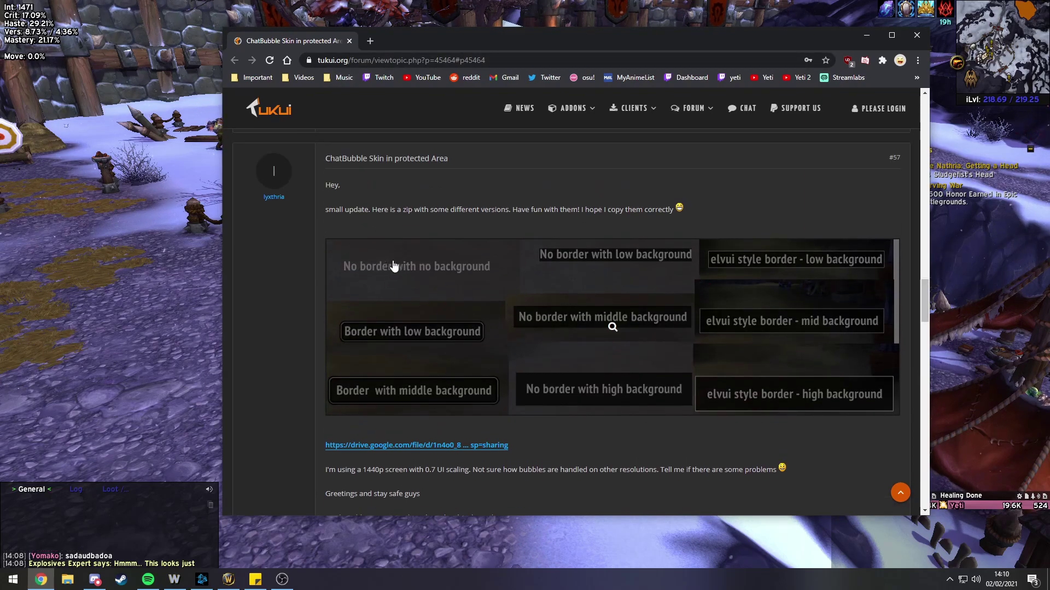
pyautogui.scroll(-1, 617, 452)
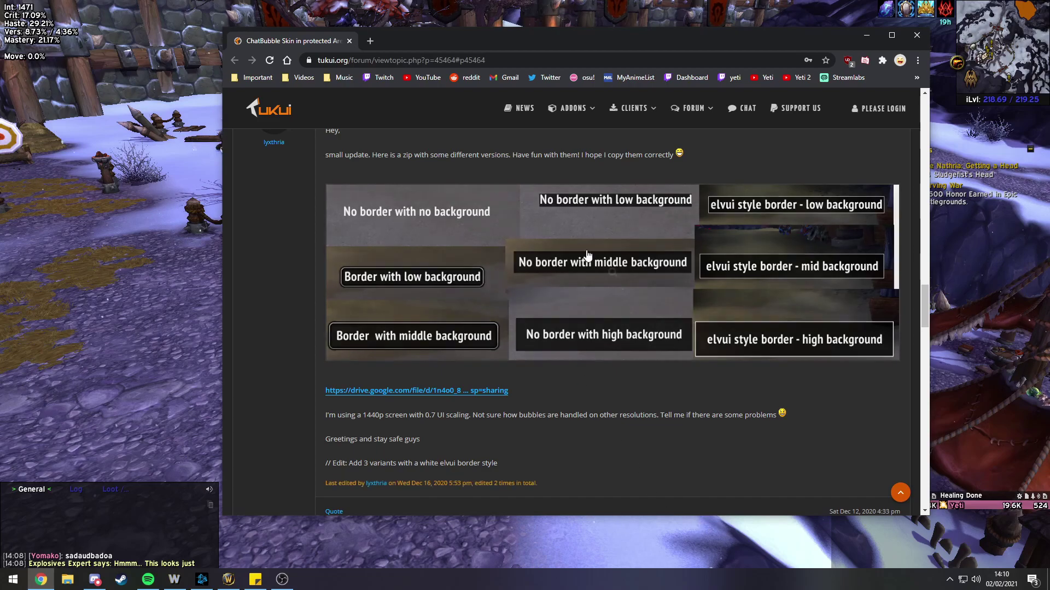
pyautogui.click(375, 391)
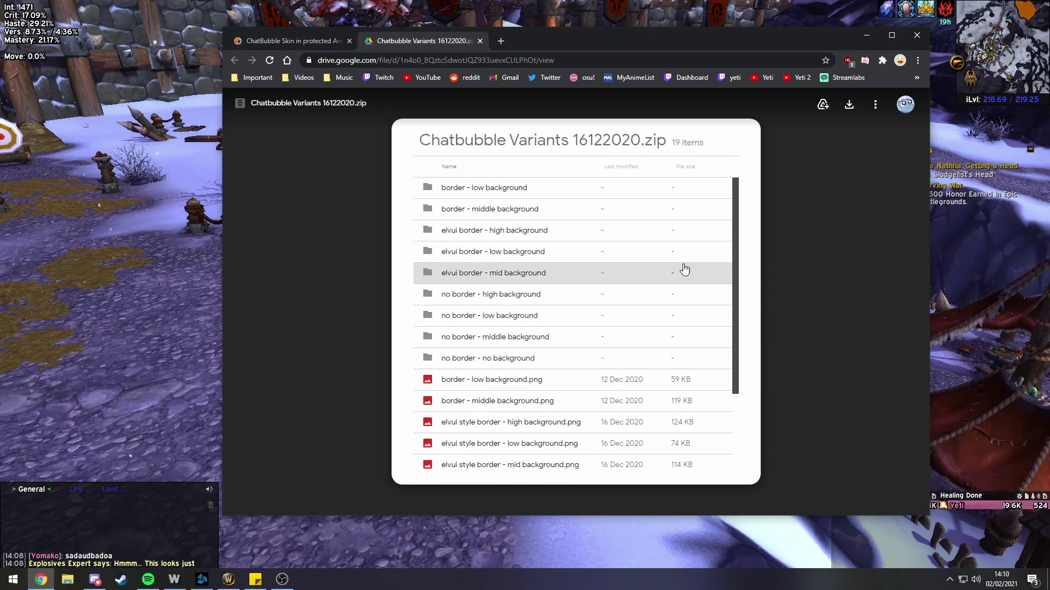
pyautogui.click(844, 107)
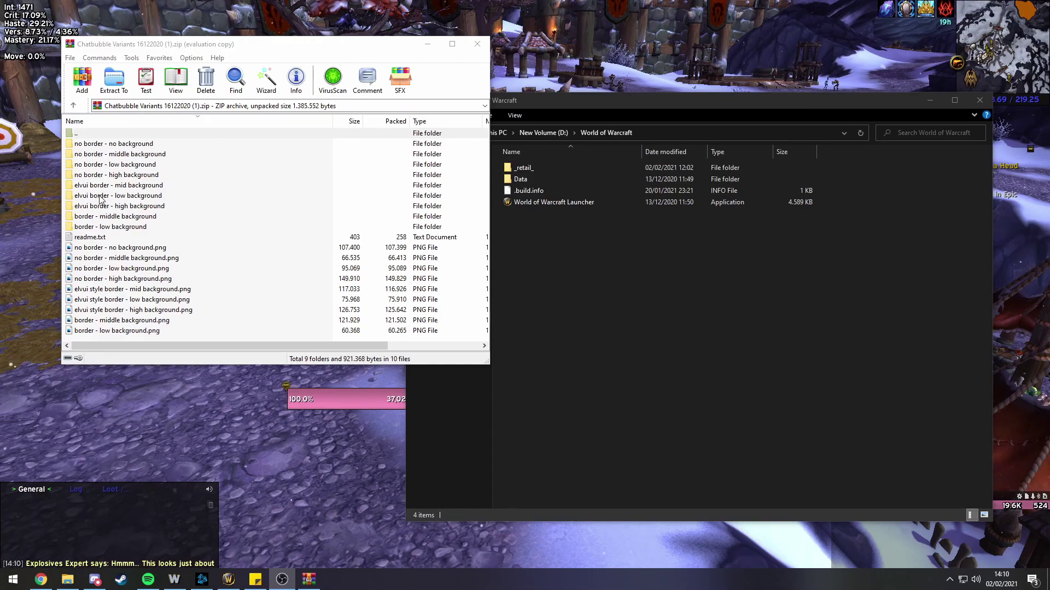
# Open the "no border - middle background" folder in the archive and select ChatBubbleVertical.BLP and ChatBubble.BLP.
pyautogui.doubleClick(93, 155)
pyautogui.moveTo(97, 179); pyautogui.dragTo(96, 144)
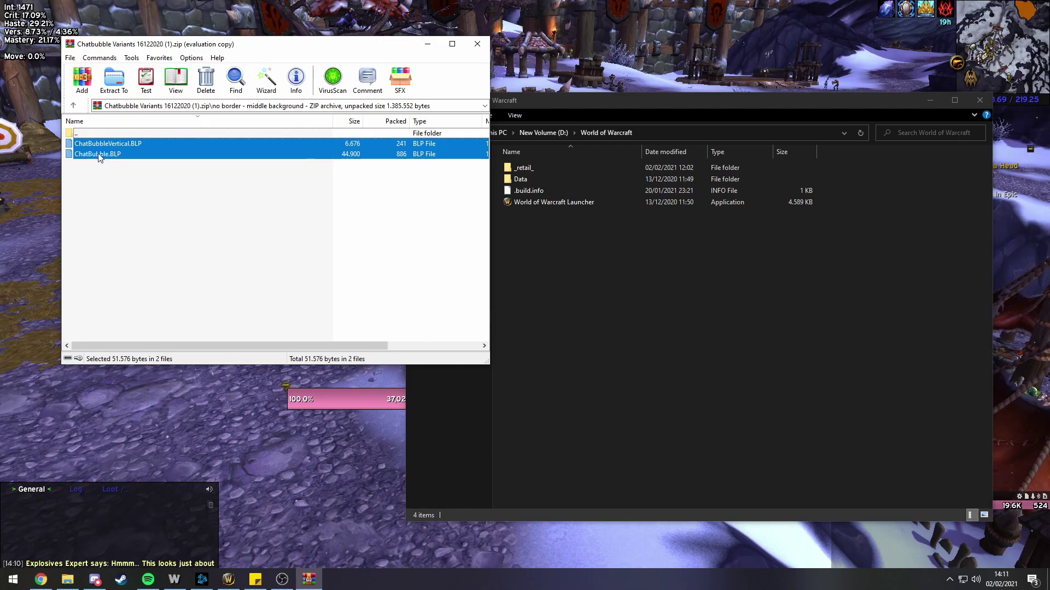
# Switch to File Explorer and open the _retail_\Interface\Tooltips folder inside the World of Warcraft directory.
pyautogui.moveTo(598, 100); pyautogui.dragTo(602, 91)
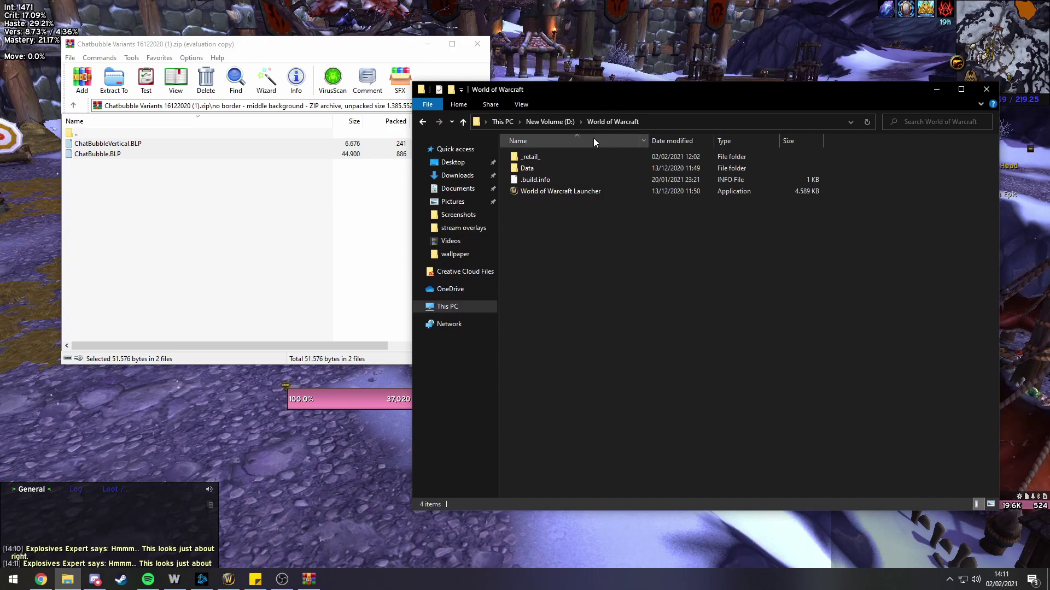
pyautogui.doubleClick(546, 159)
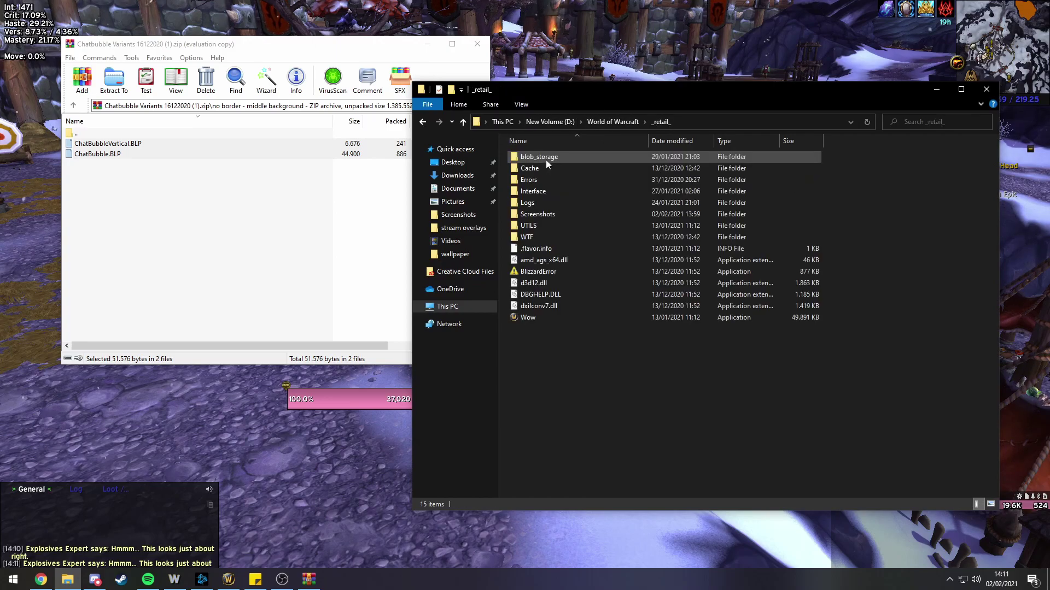
pyautogui.doubleClick(545, 192)
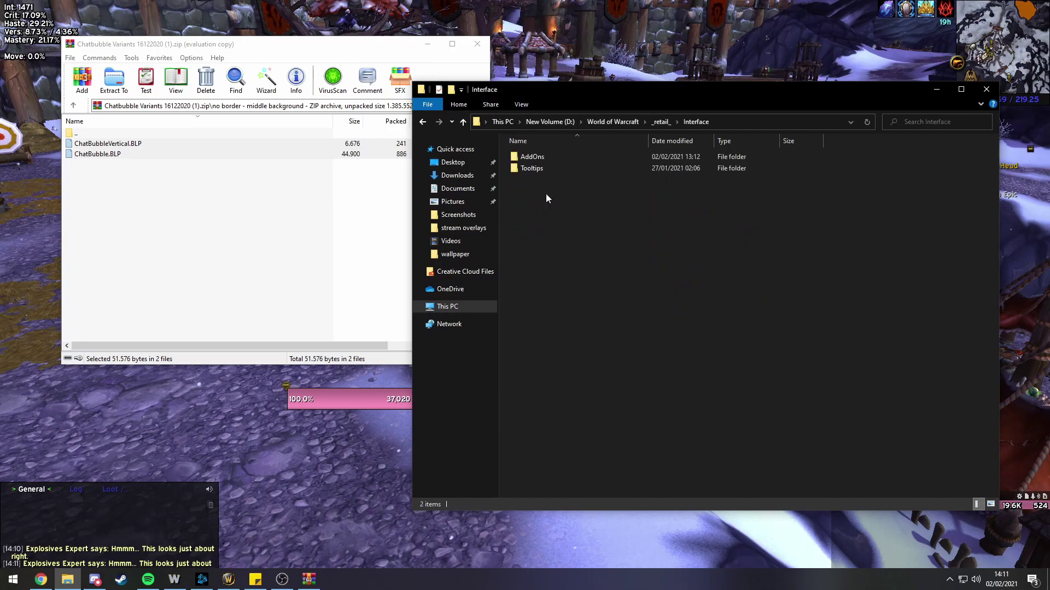
pyautogui.moveTo(540, 215); pyautogui.dragTo(652, 292)
pyautogui.rightClick(572, 226)
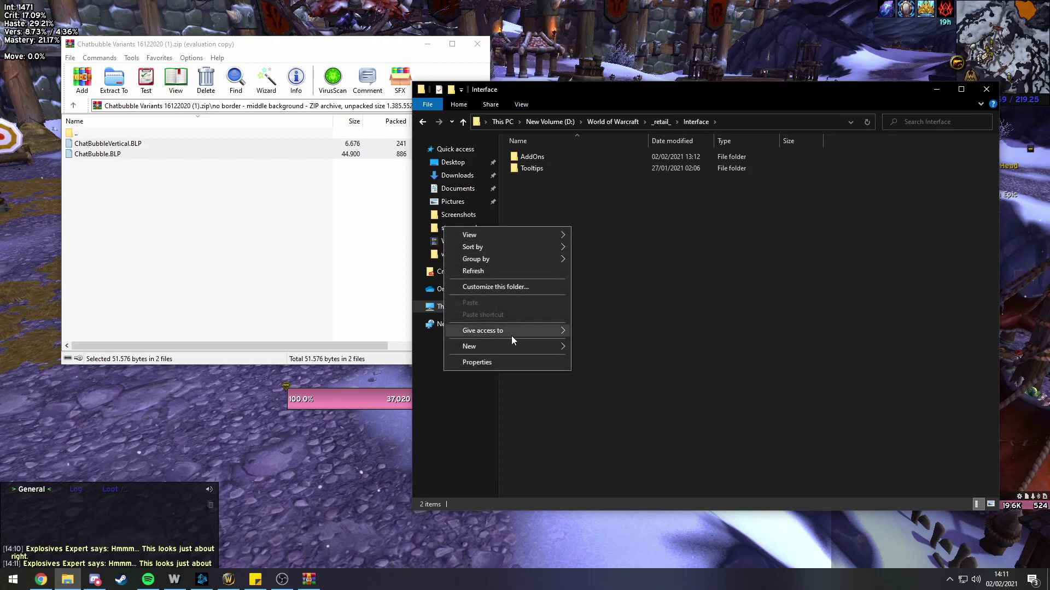
pyautogui.moveTo(514, 347)
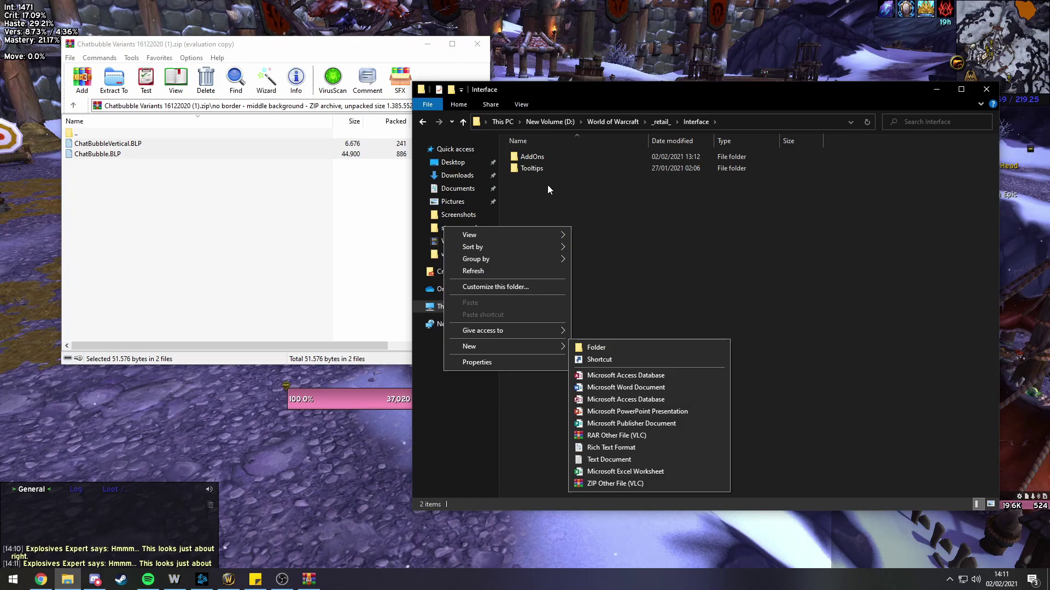
pyautogui.click(539, 172)
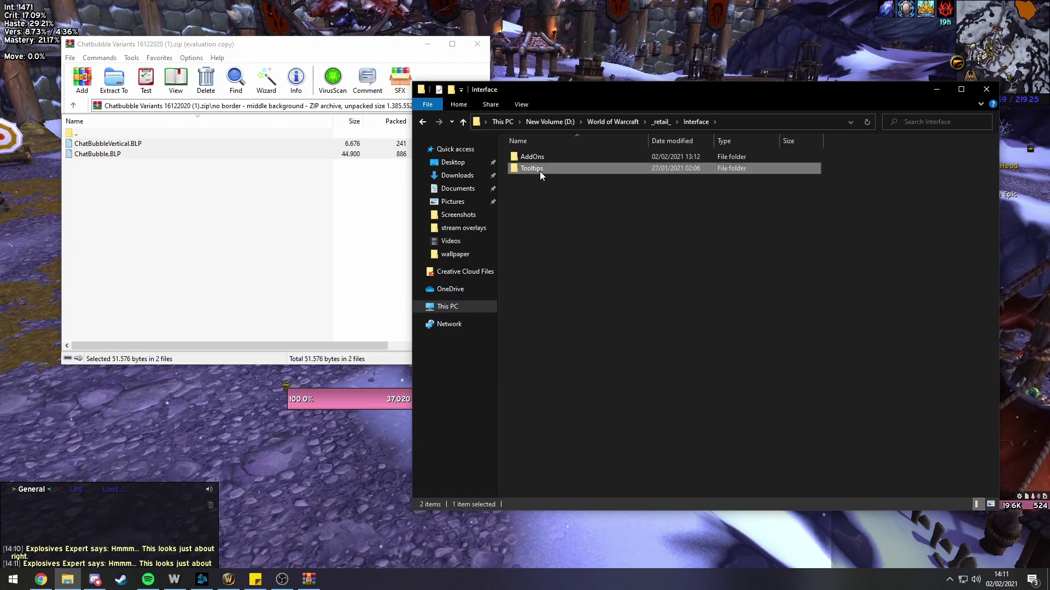
pyautogui.doubleClick(539, 171)
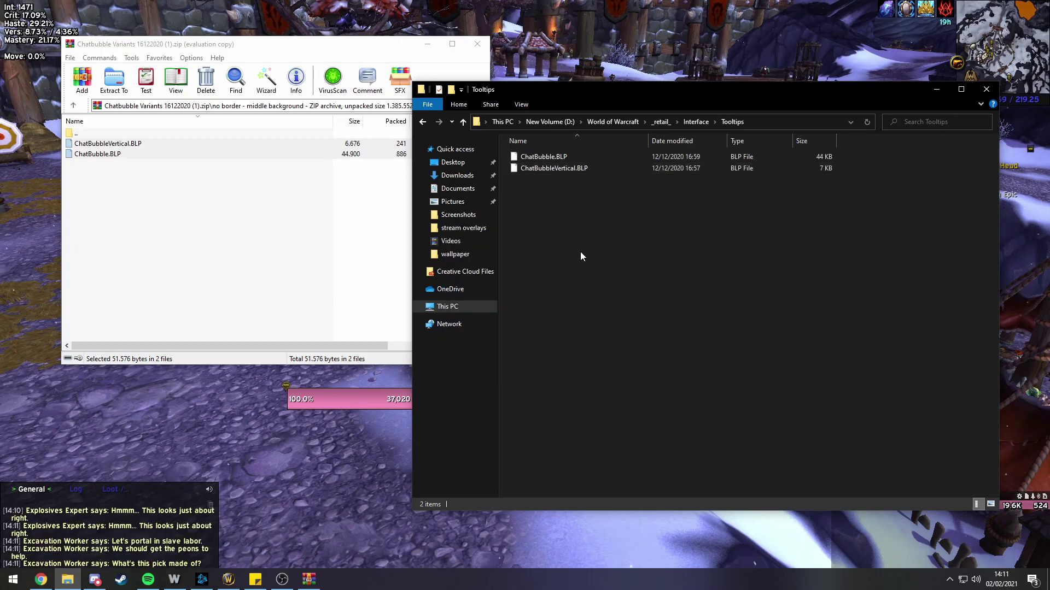
# Select both chat bubble BLP files in the archive again and bring the Tooltips folder window to the front.
pyautogui.moveTo(119, 190); pyautogui.dragTo(182, 178)
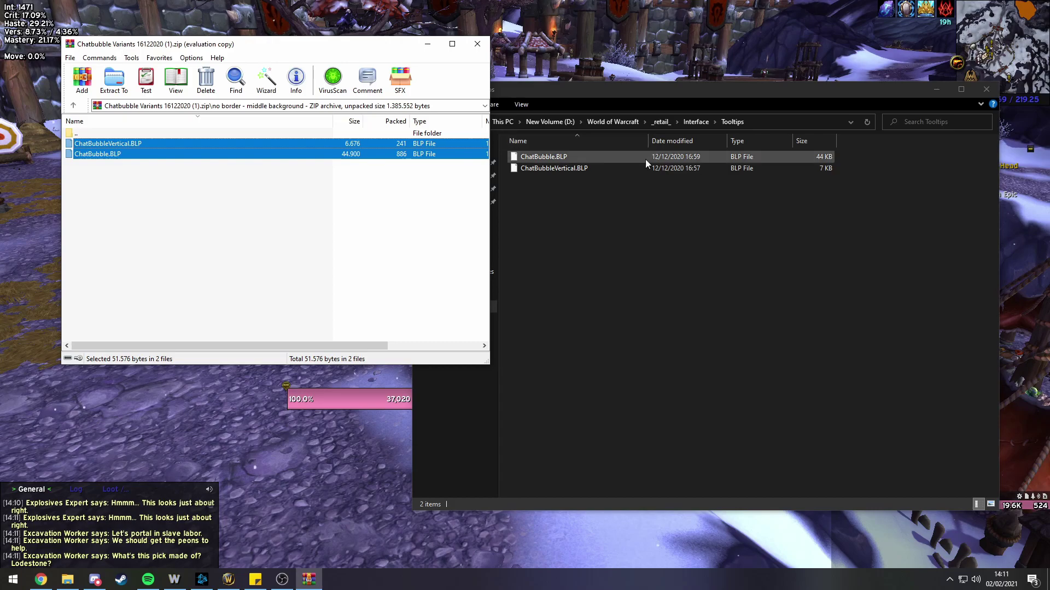
pyautogui.moveTo(621, 93); pyautogui.dragTo(587, 81)
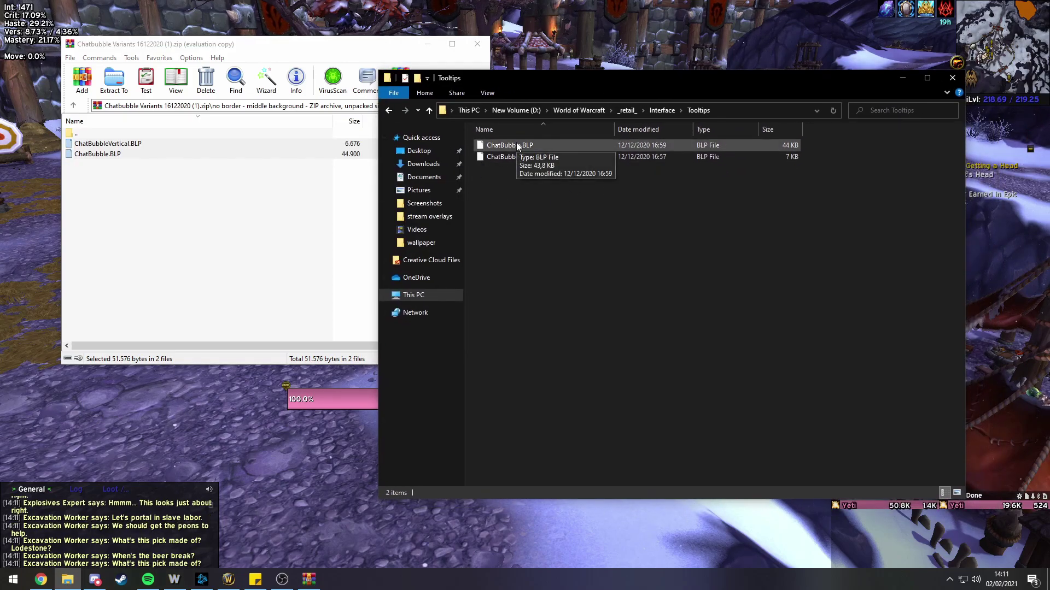
# Return to World of Warcraft and send the message "hello :)" in say chat.
pyautogui.click(600, 37)
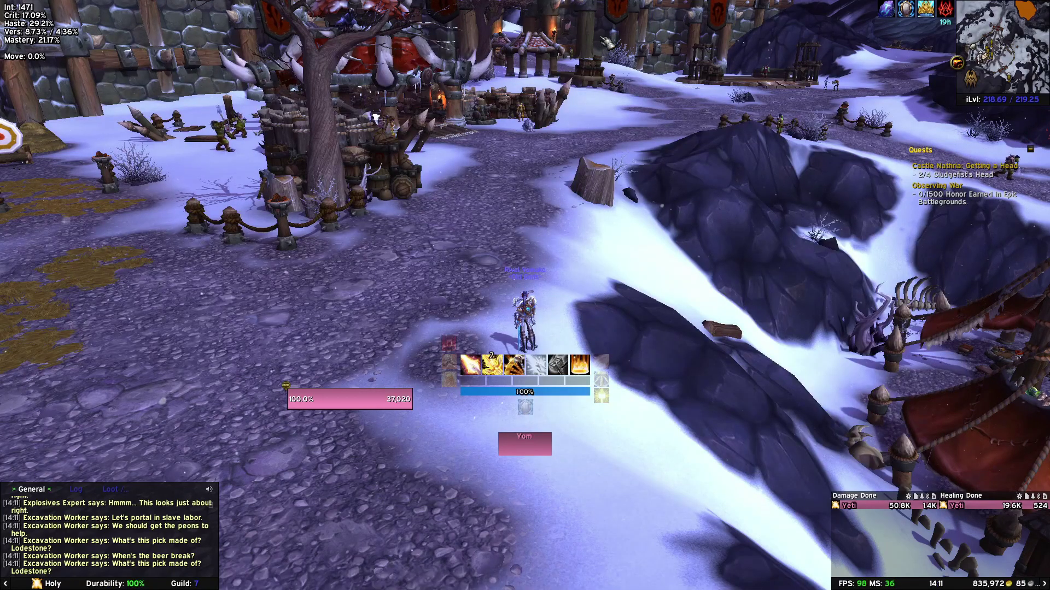
pyautogui.press('Return')
pyautogui.write('hello :)')
pyautogui.press('Return')
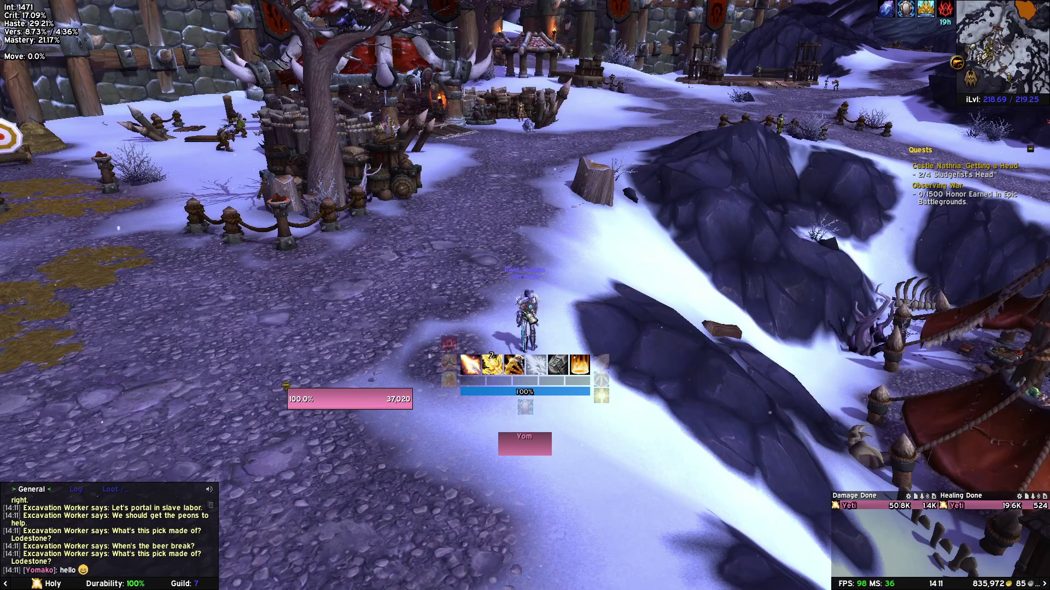
# Check the Chat Bubbles Style choices in the ElvUI settings, keep Disable, and close the settings window.
pyautogui.press('Escape')
pyautogui.click(522, 330)
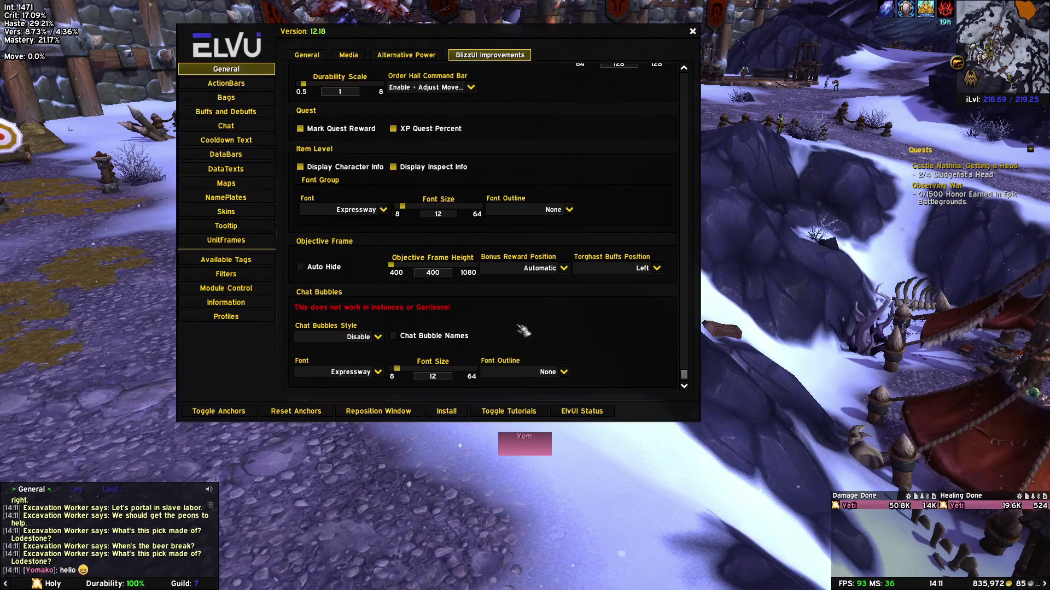
pyautogui.click(379, 337)
pyautogui.click(379, 338)
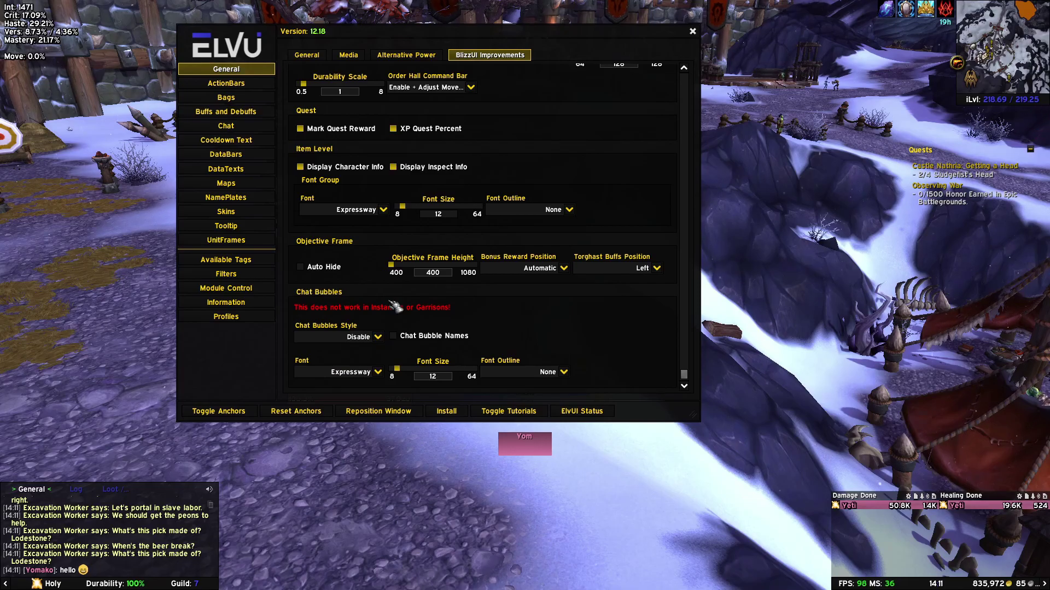
pyautogui.click(693, 31)
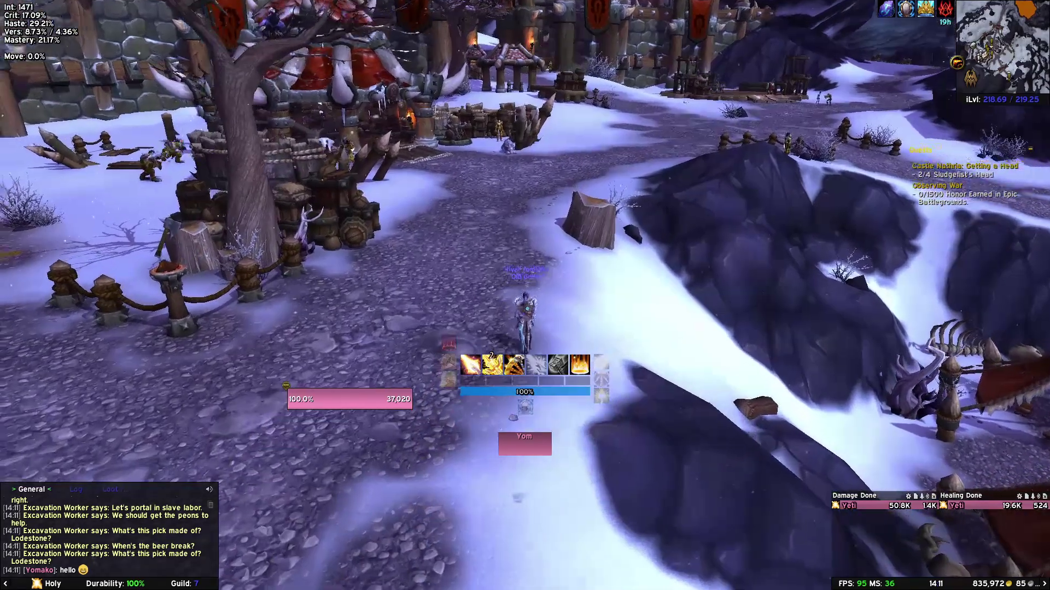
pyautogui.moveTo(656, 182); pyautogui.dragTo(656, 182)
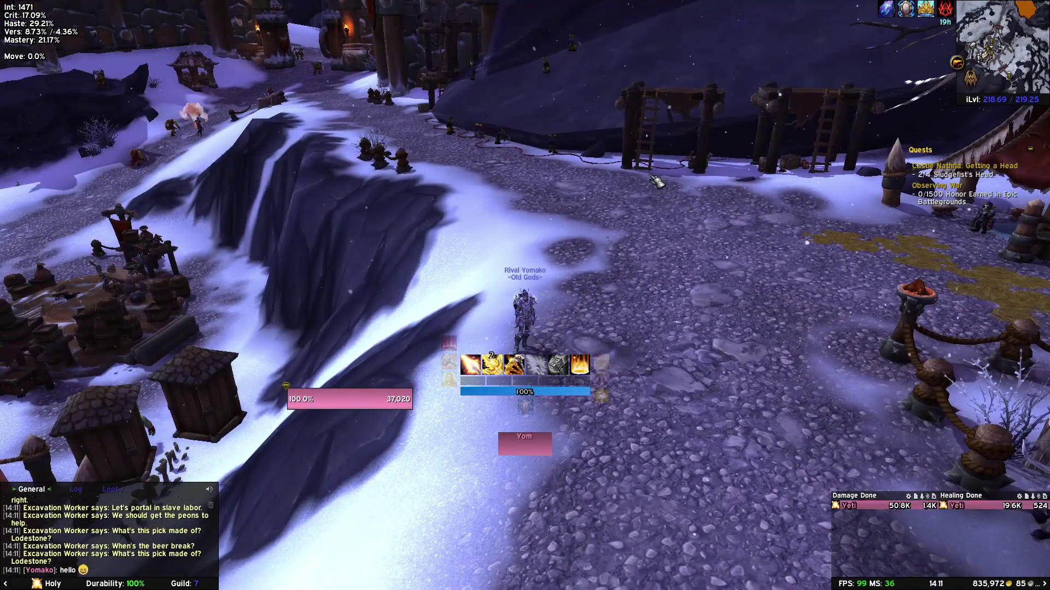